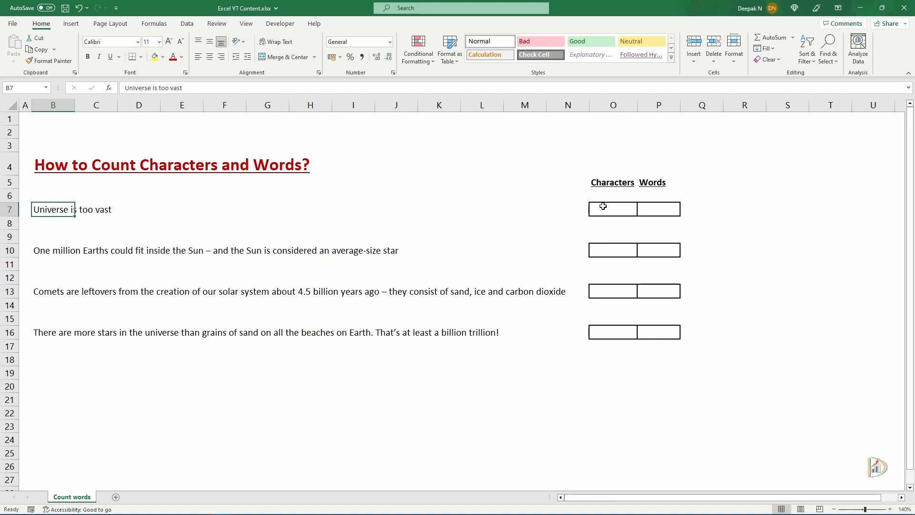
Examine the four sentences in column B and the empty Characters and Words cells in row 7.
click(604, 206)
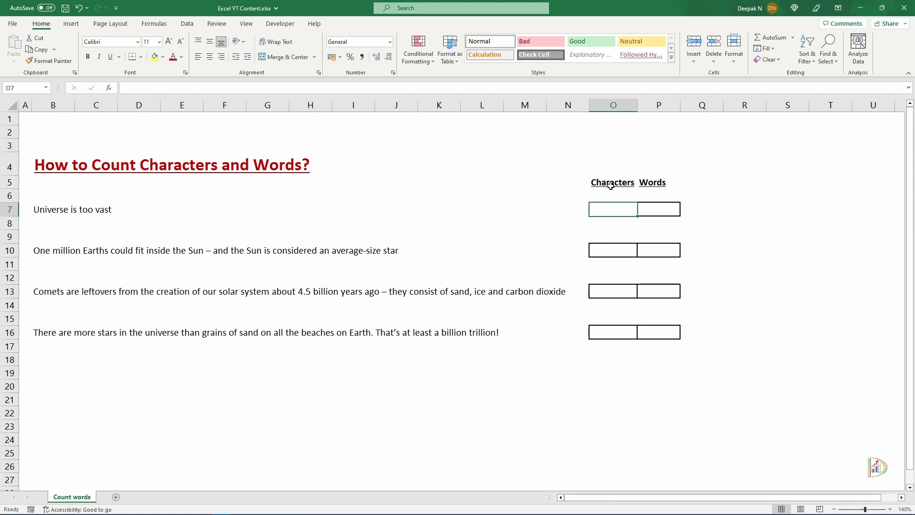
click(46, 211)
click(44, 253)
click(44, 292)
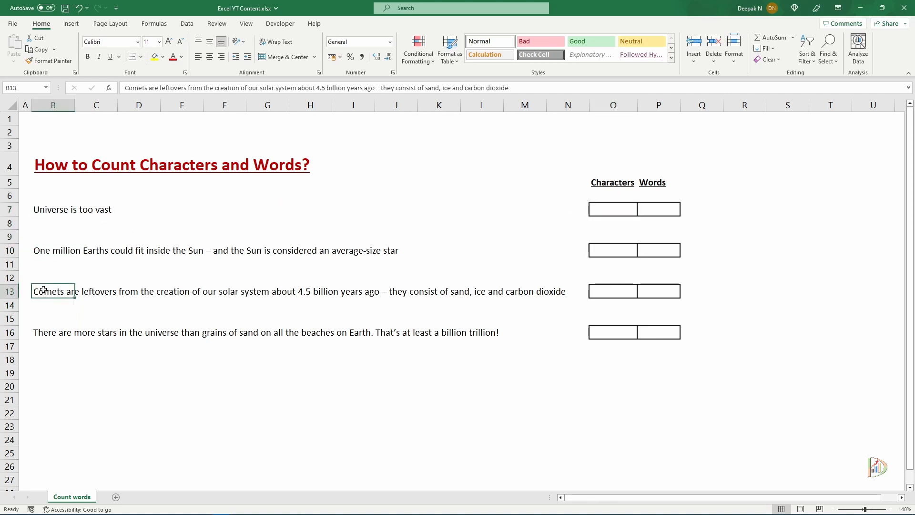
click(646, 209)
click(52, 210)
click(55, 251)
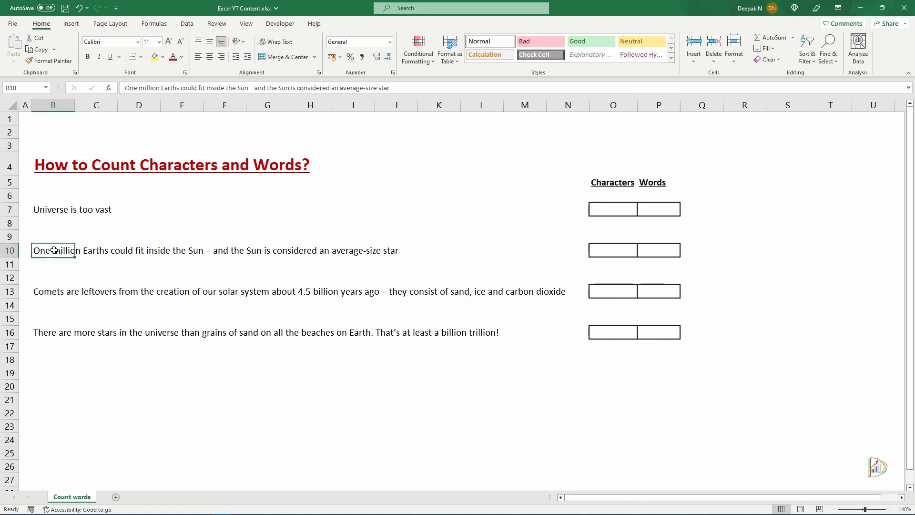
click(50, 294)
click(58, 331)
Count the characters of the first sentence by entering =LEN(B7) in cell O7, and check the formula against its source cell.
click(614, 205)
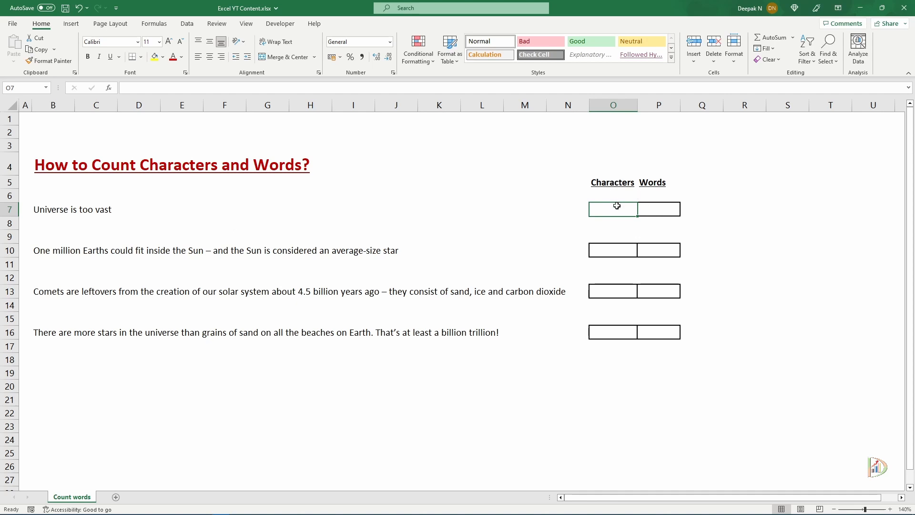
text(=)
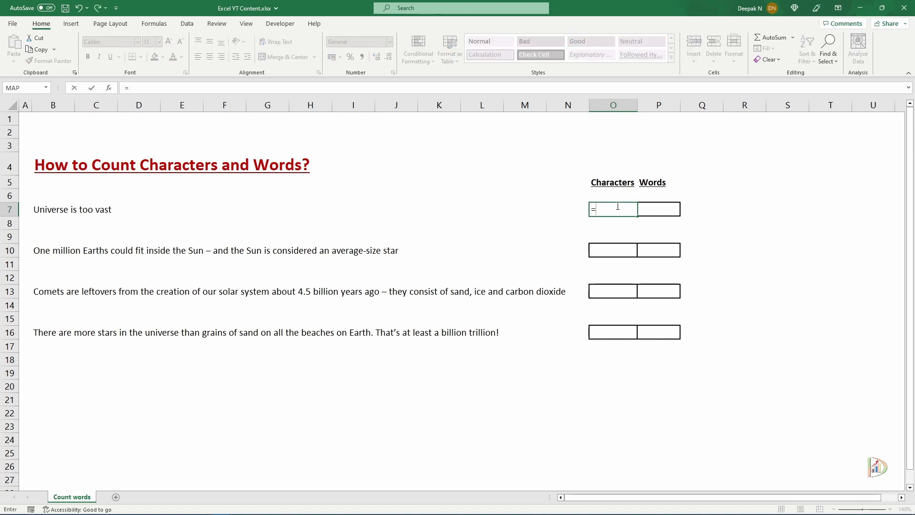
text(len)
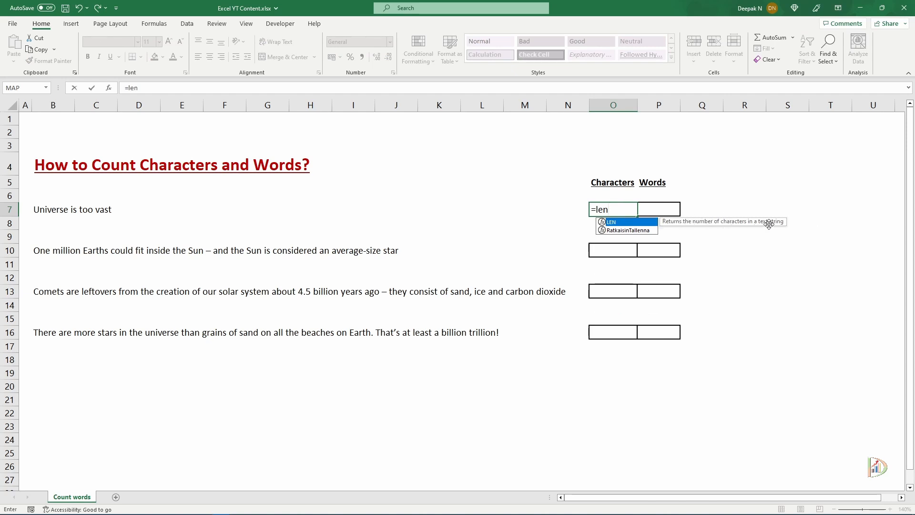
text(()
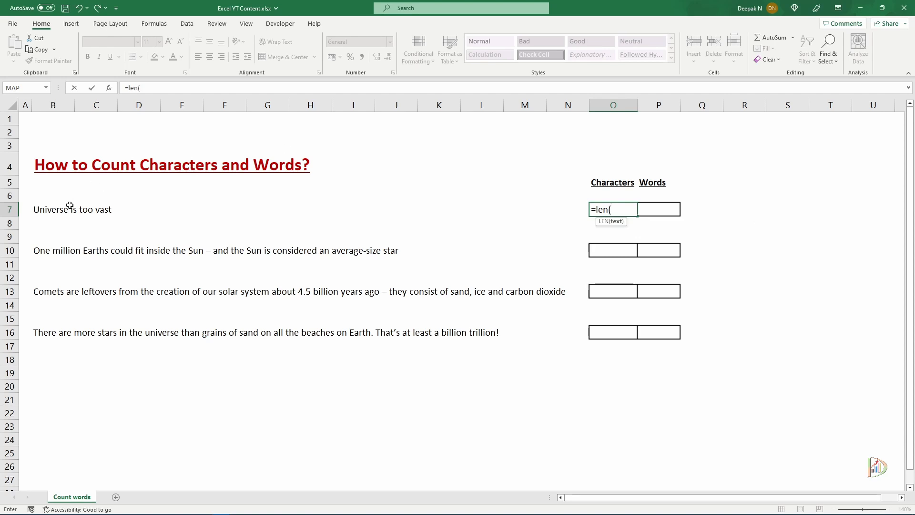
click(49, 212)
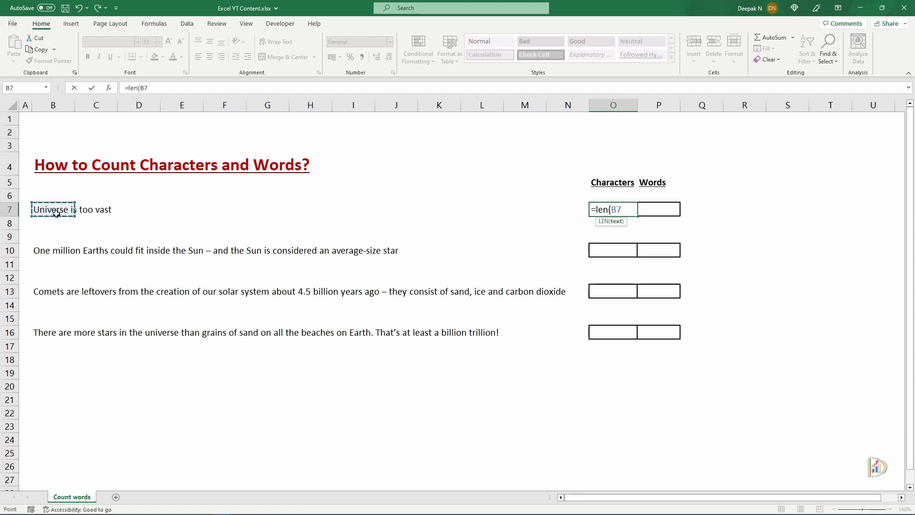
key(Return)
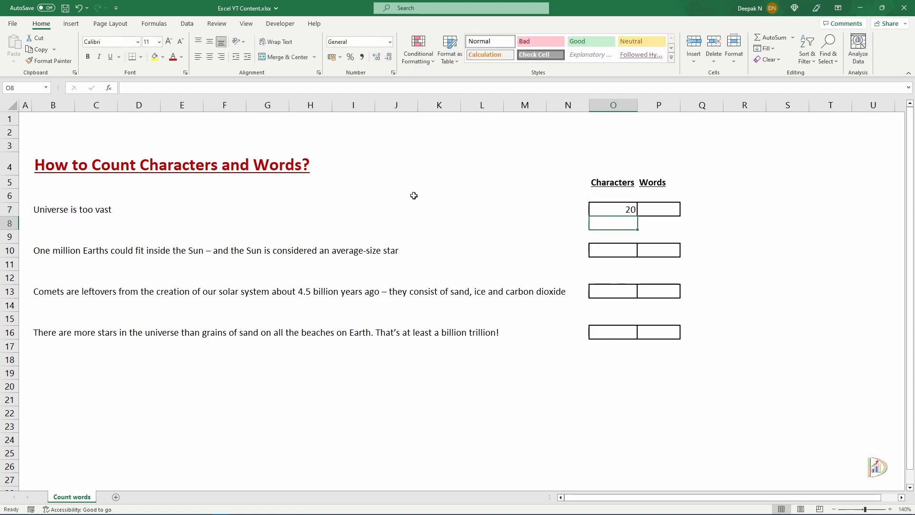
click(595, 210)
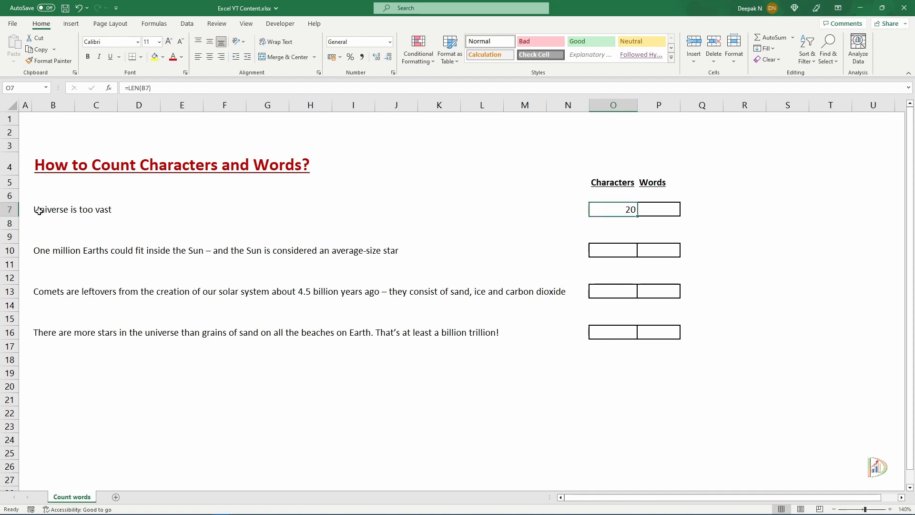
click(39, 210)
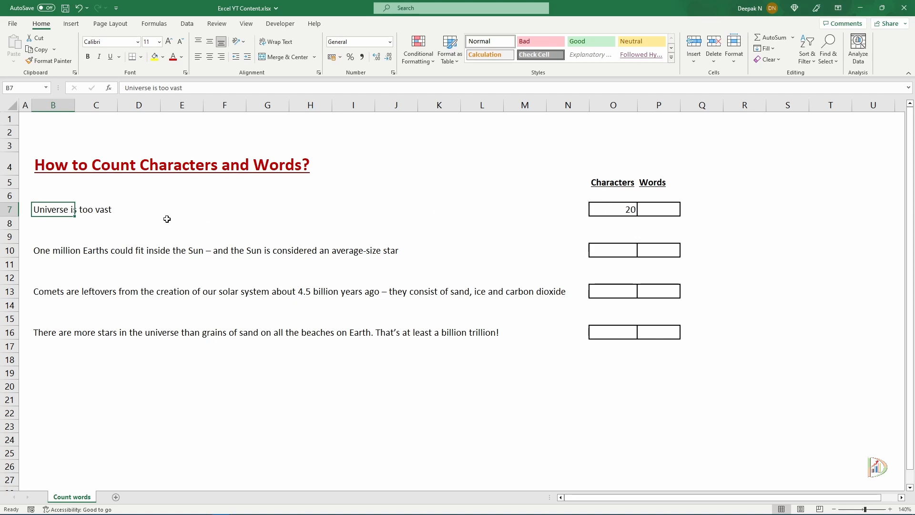
Enter =LEN(B10) in cell O10 to count the characters of the second sentence.
click(617, 250)
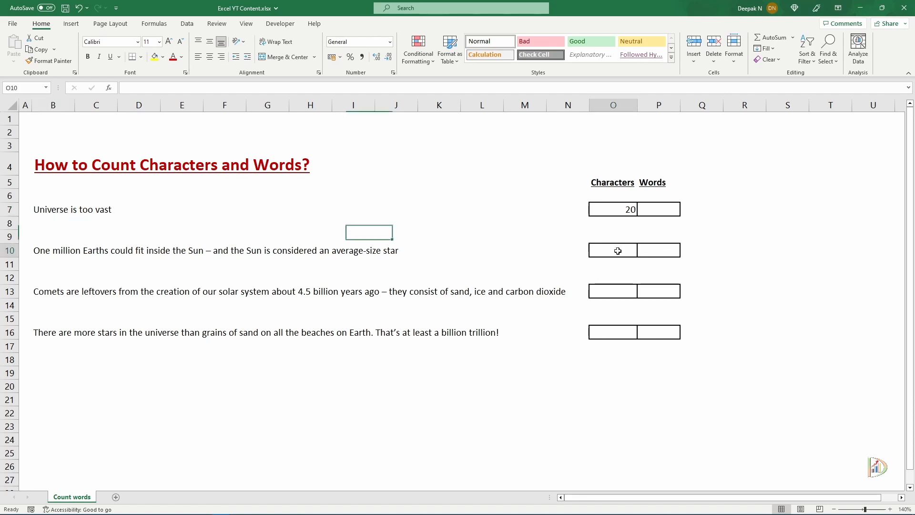
text(=len)
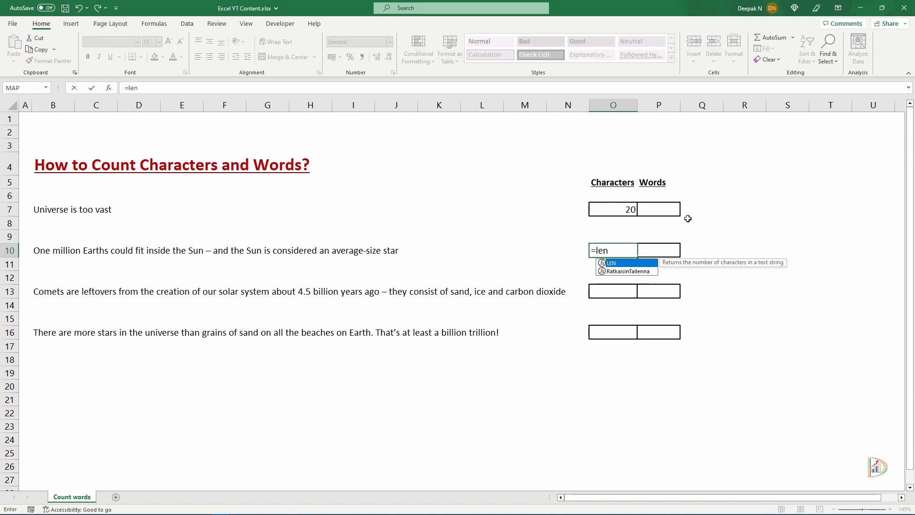
text(()
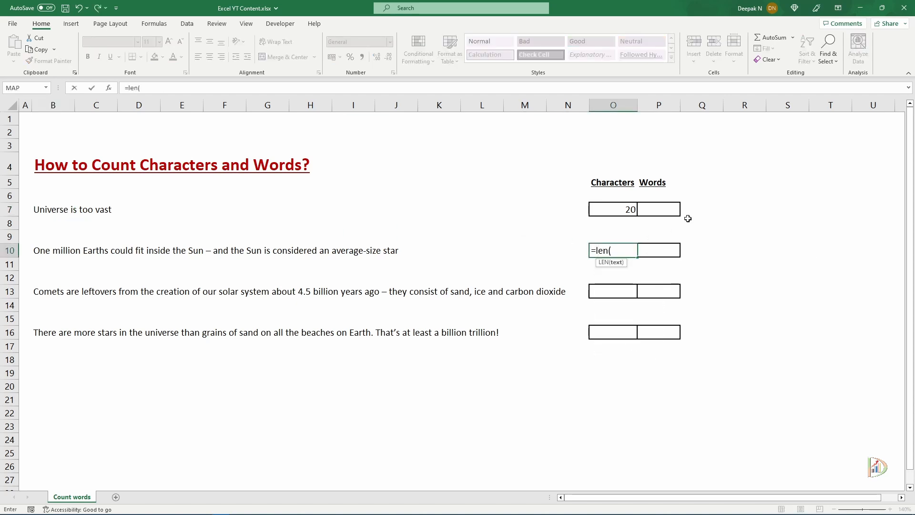
click(33, 250)
text())
key(Return)
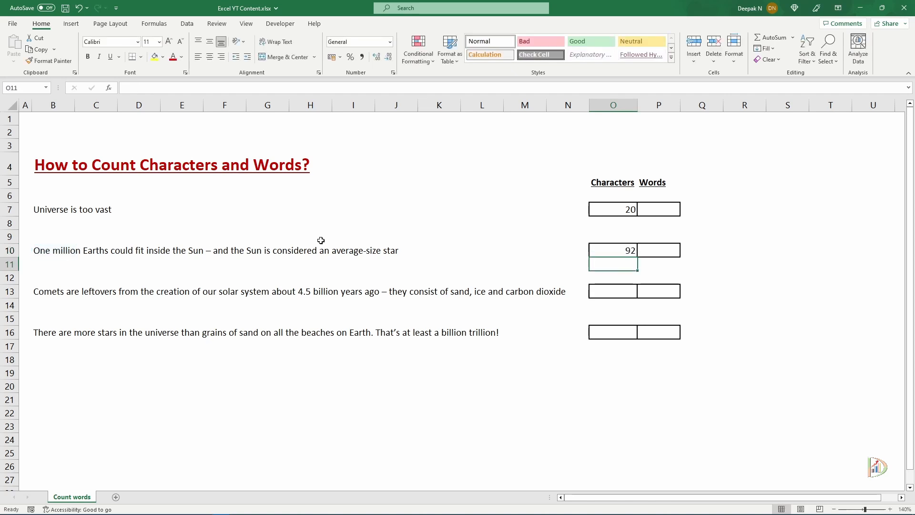
Count the characters of the sentence about comets with the formula =LEN(B13) in cell O13.
click(620, 290)
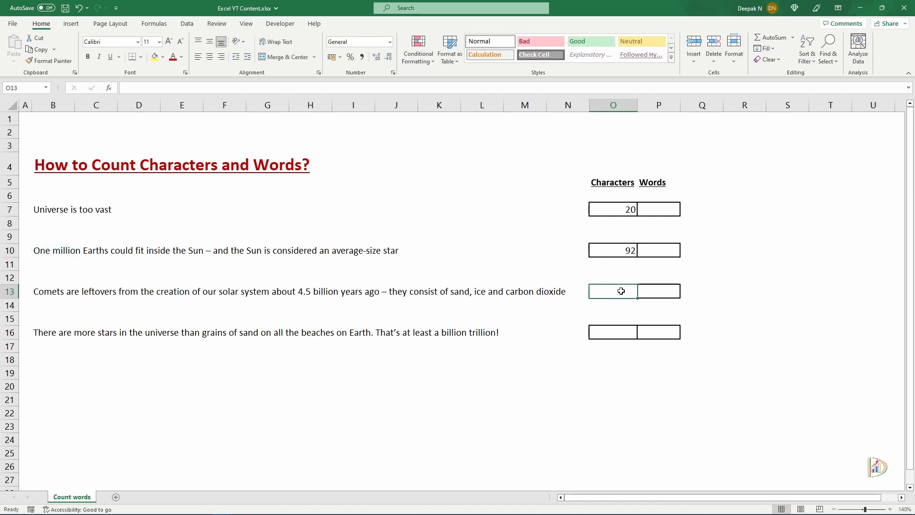
text(=len()
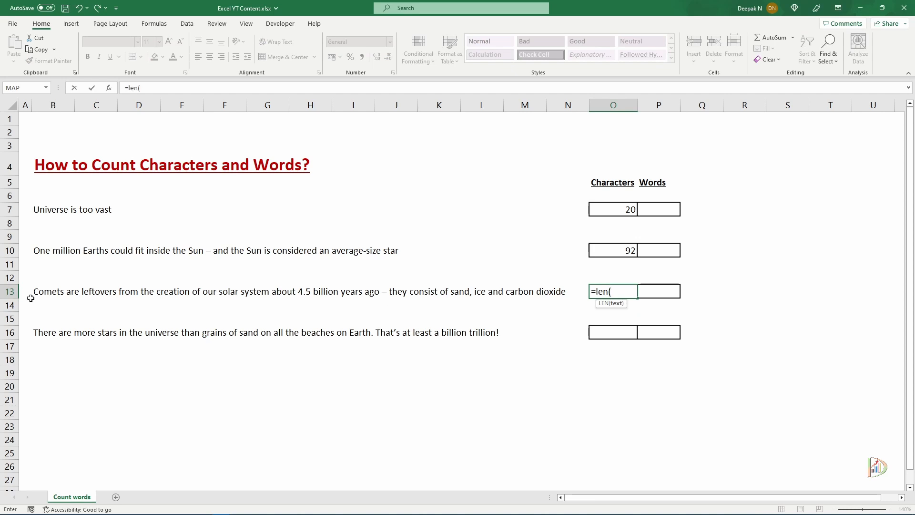
click(46, 288)
key(Return)
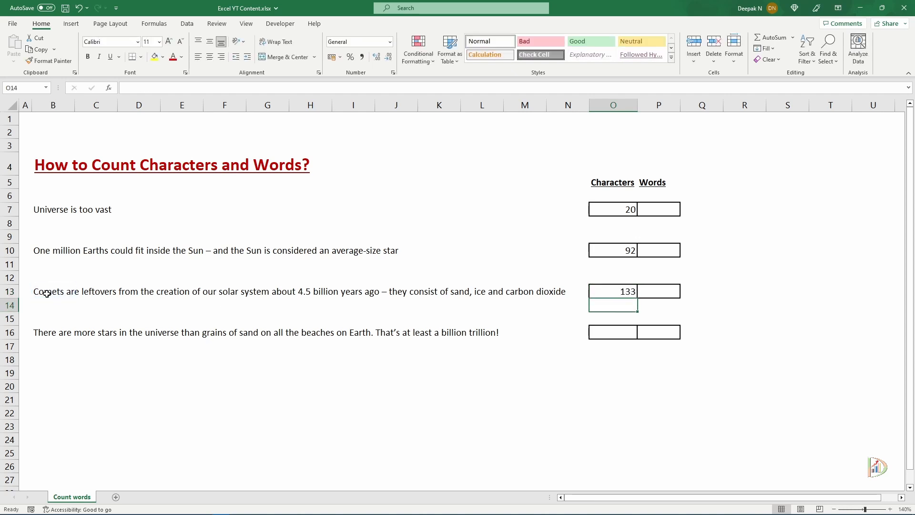
Fill cell O16 with the formula =LEN(B16) to get the last sentence's character count.
click(631, 333)
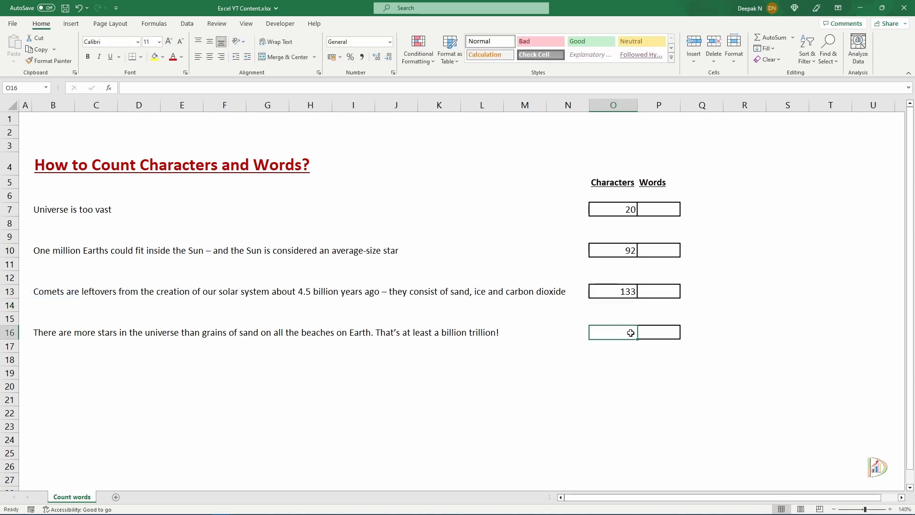
text(=len()
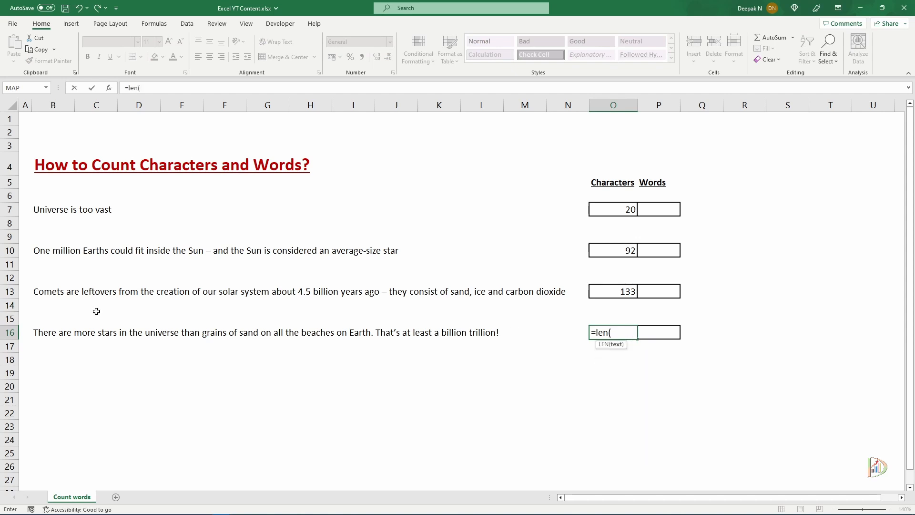
click(45, 336)
key(Return)
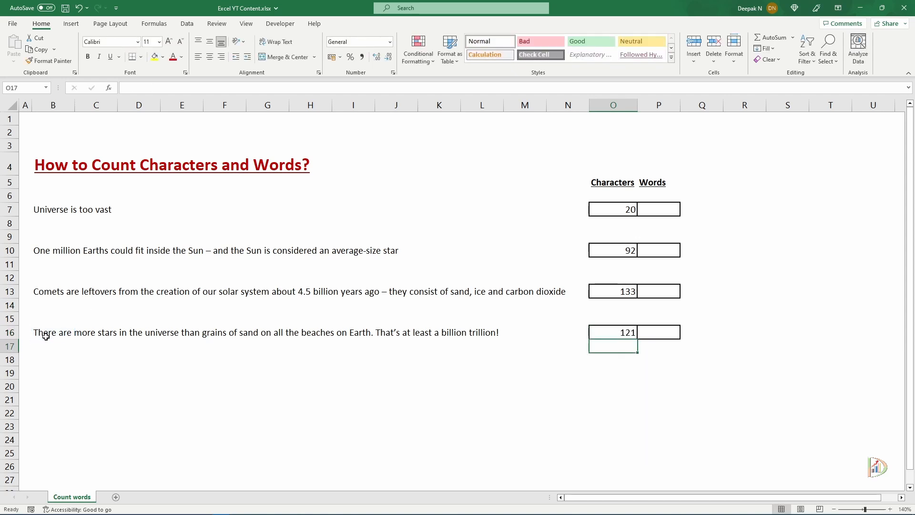
drag(654, 184, 669, 347)
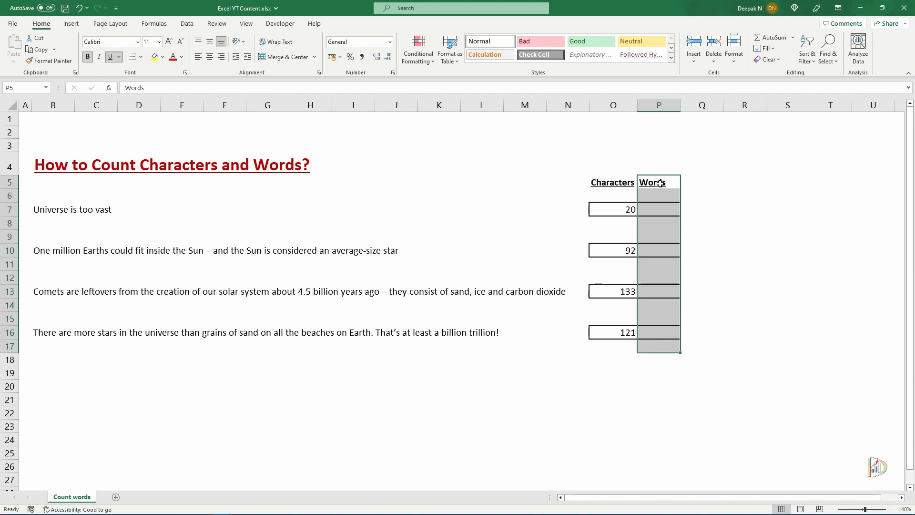
click(46, 213)
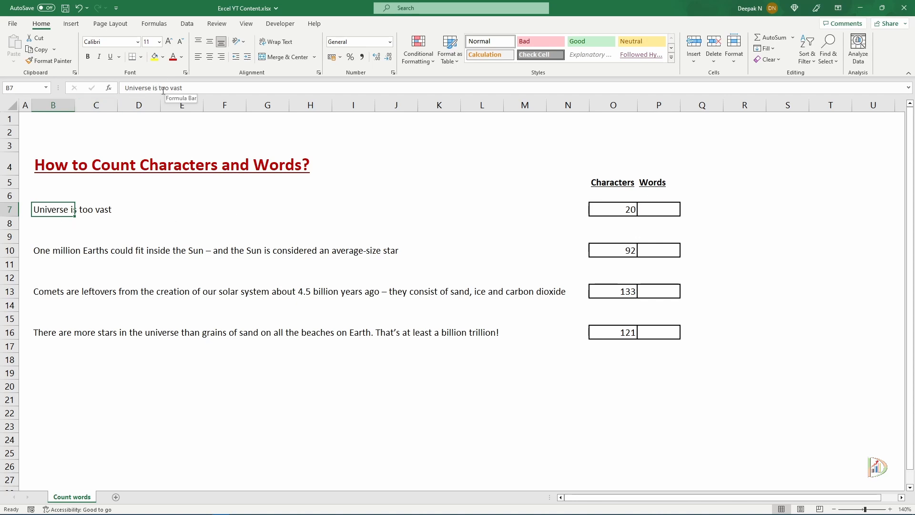
click(650, 208)
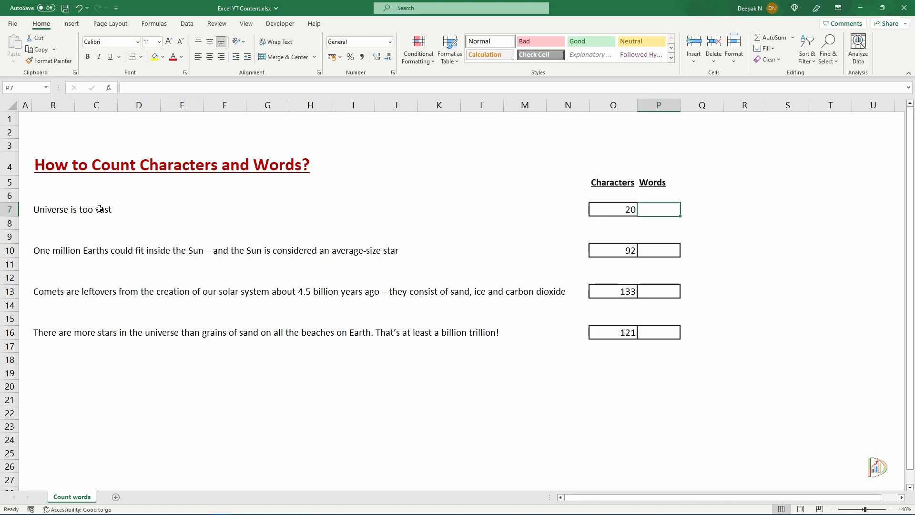
click(52, 210)
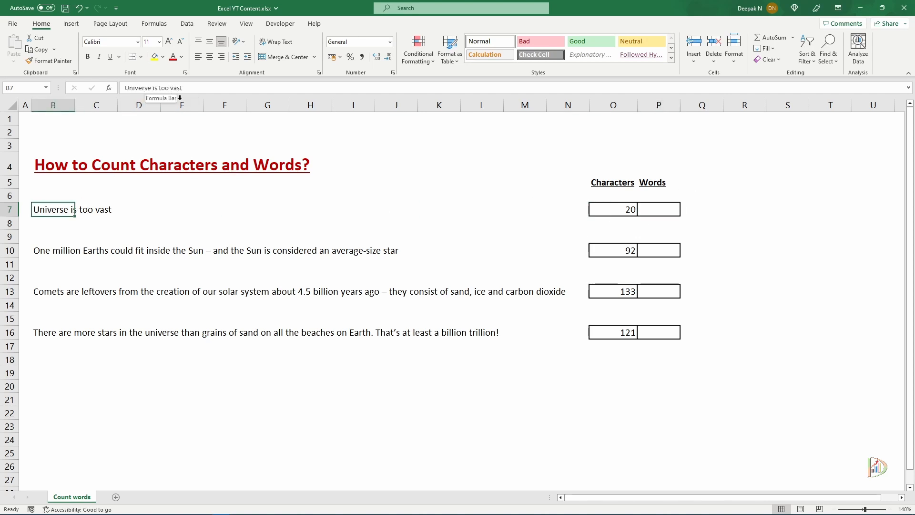
click(651, 206)
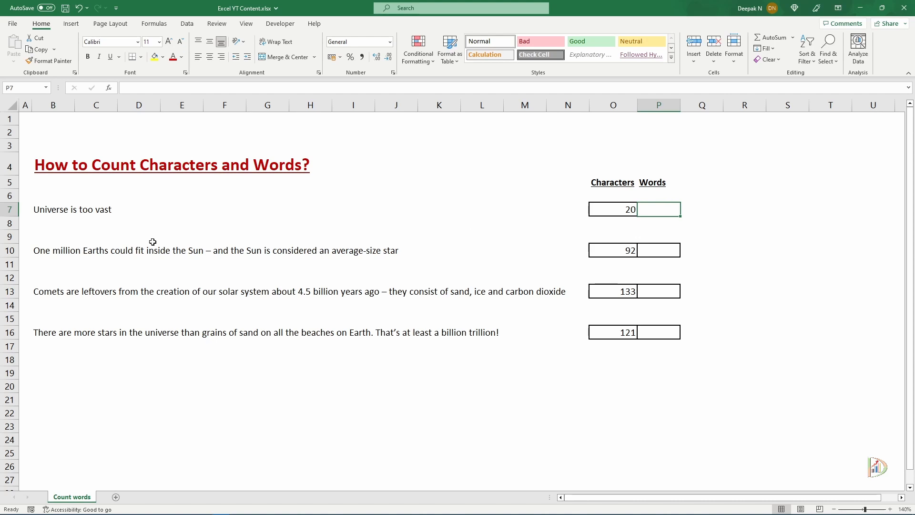
click(42, 213)
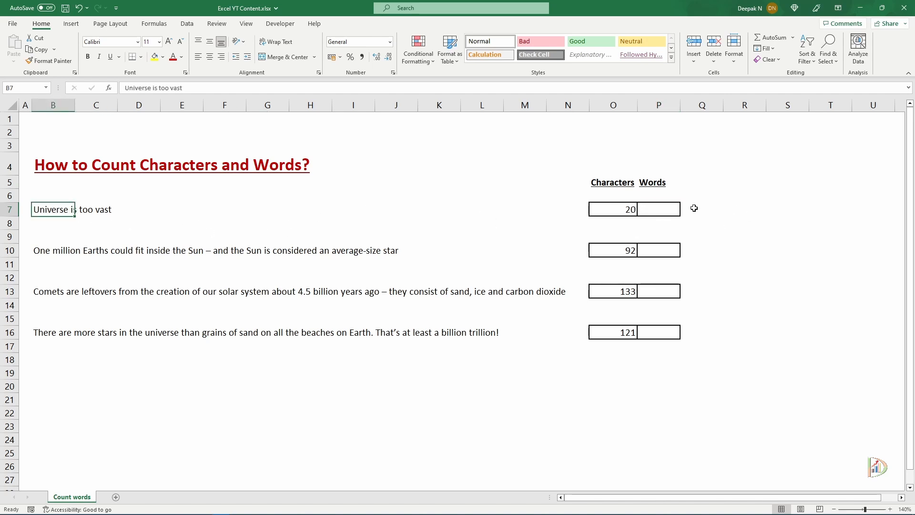
Build =LEN(B7)-SUBSTITUTE(B7," ","") in cell P7 as the base of the first sentence's word count.
click(656, 212)
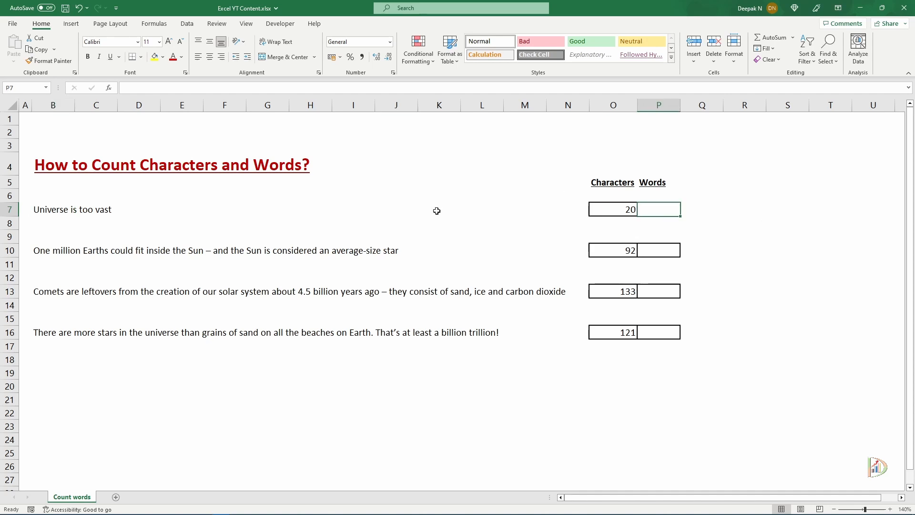
text(=)
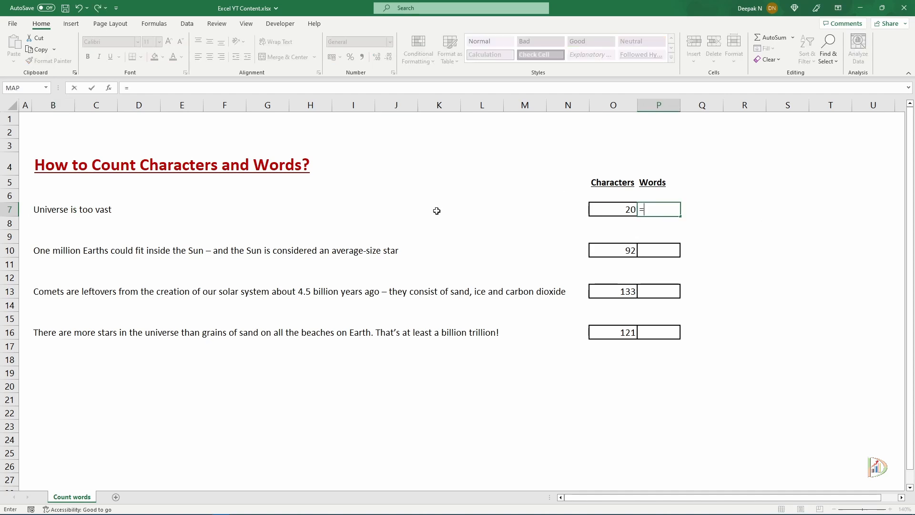
text(len()
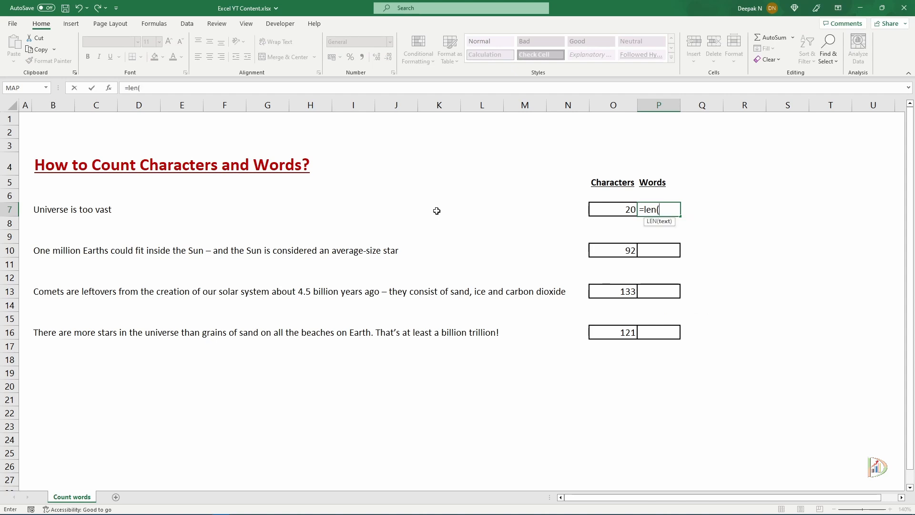
click(35, 211)
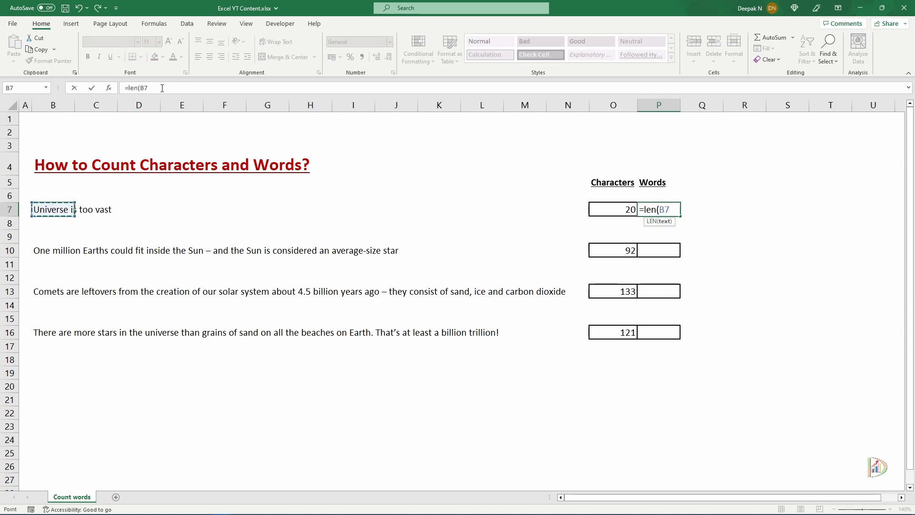
text())
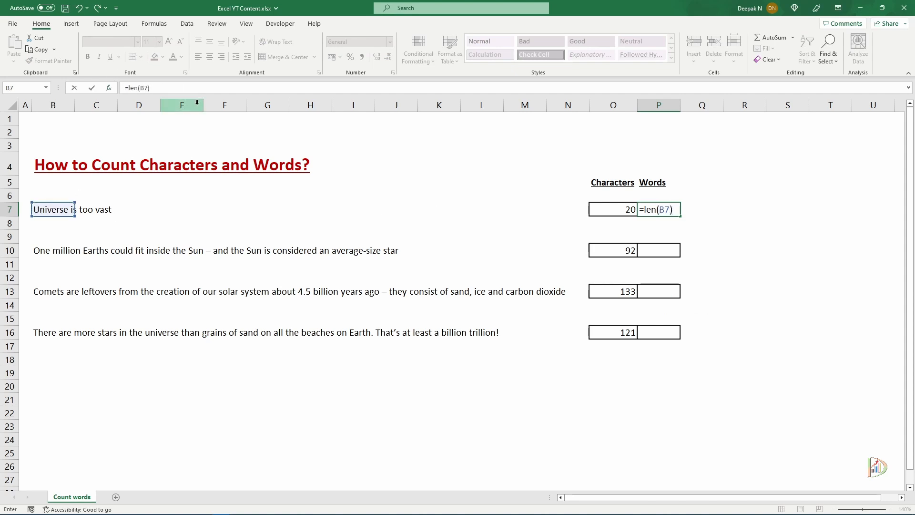
text(-s)
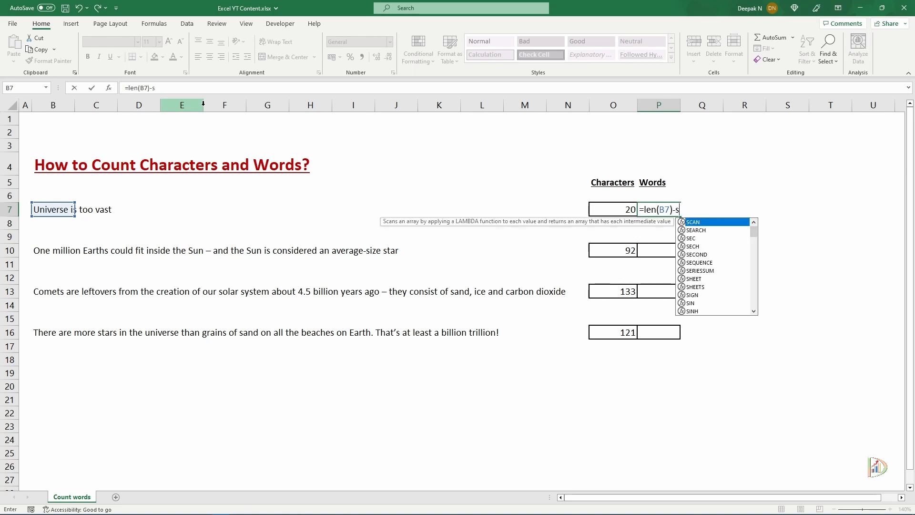
text(ubs)
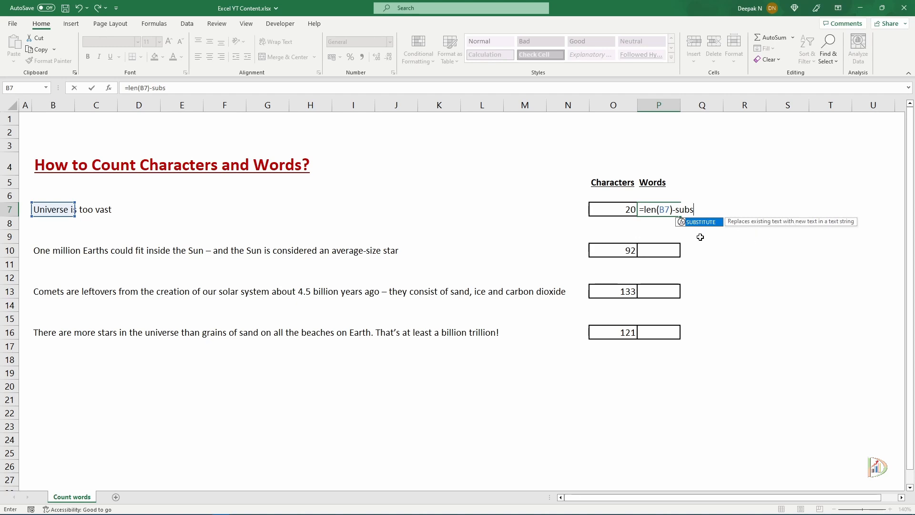
double_click(701, 222)
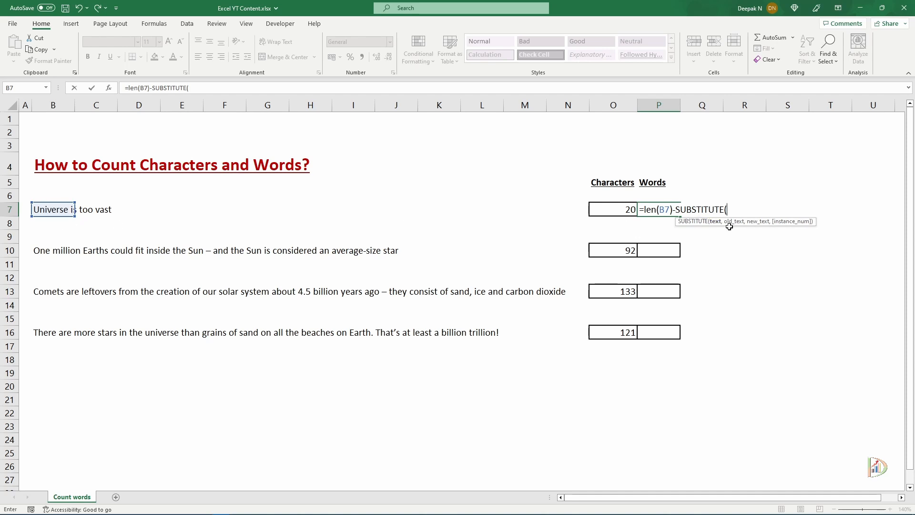
click(43, 210)
text(,)
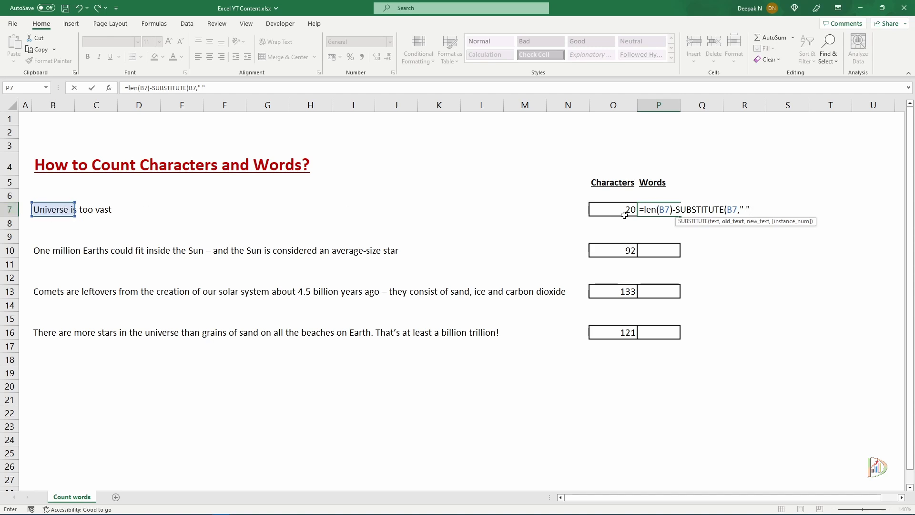
text(,")
text()-)
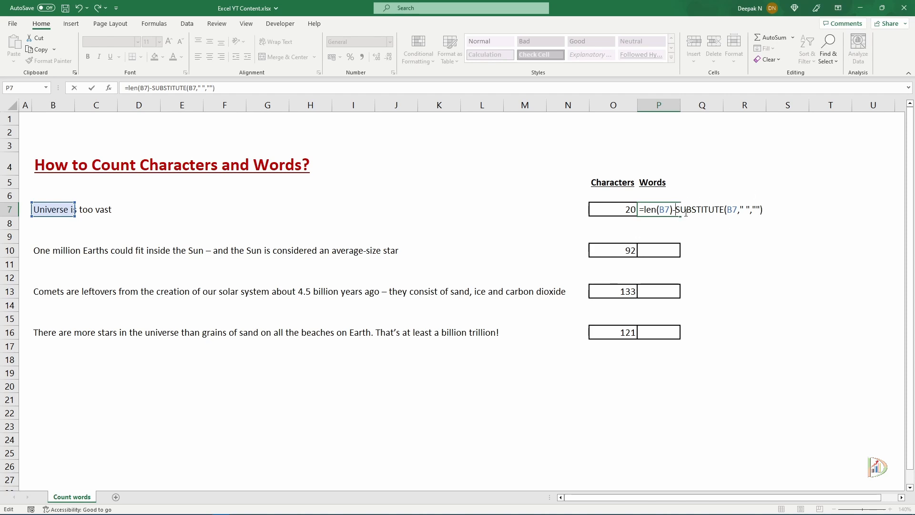
Complete P7 as =LEN(B7)-LEN(SUBSTITUTE(B7," ",""))+1 by wrapping SUBSTITUTE in LEN and adding 1, and check it against the sentence in B7.
text(len()
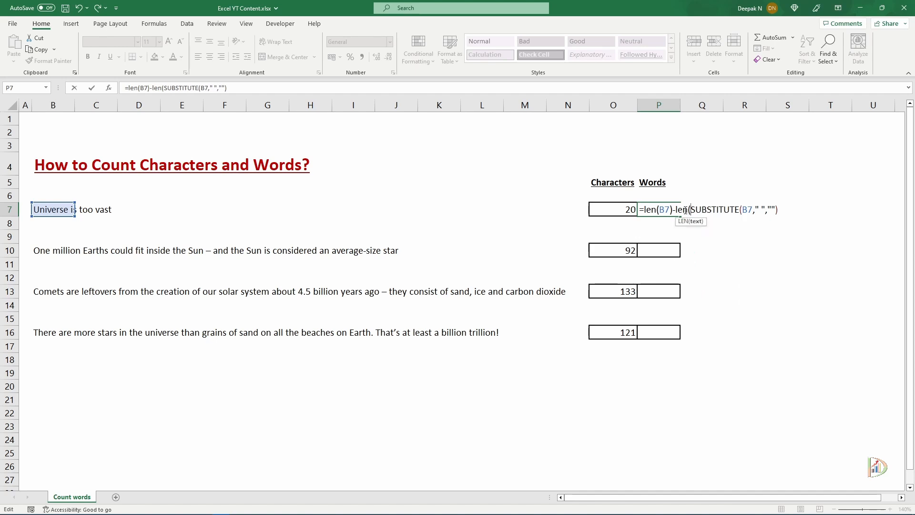
click(235, 92)
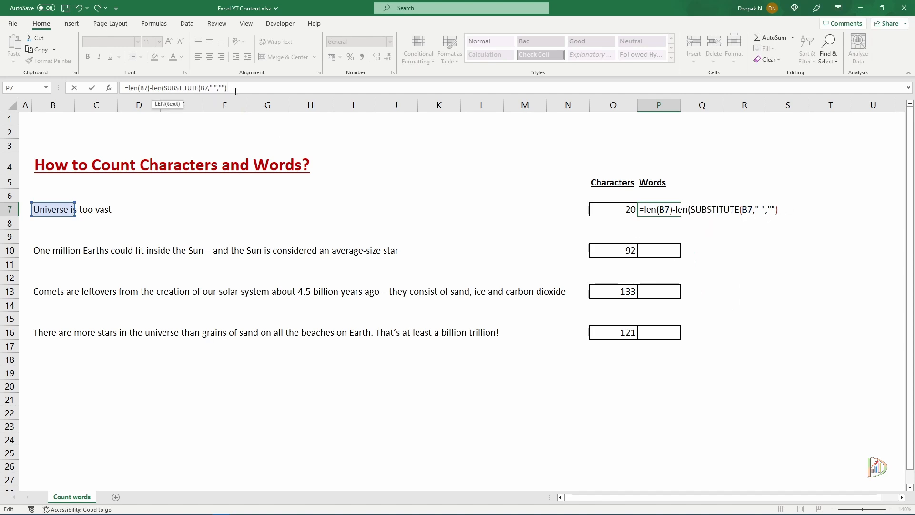
text()+1)
key(Return)
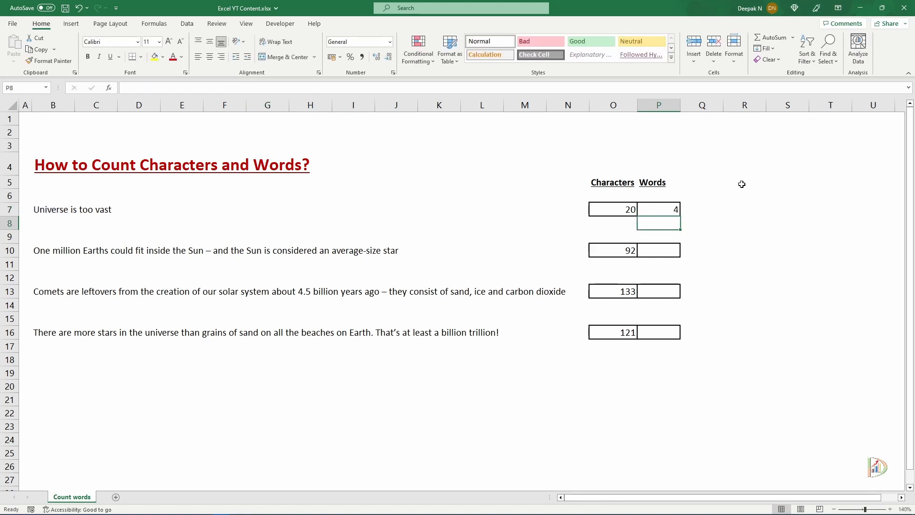
click(674, 210)
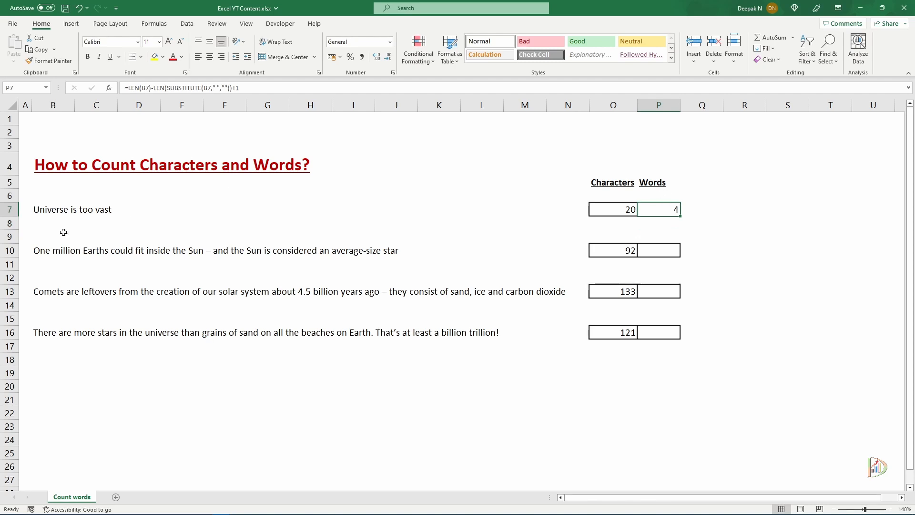
click(60, 208)
click(668, 208)
Build =LEN(B10)-SUBSTITUTE(B10," ","") in cell P10 for the second sentence's word count.
click(650, 252)
text(=)
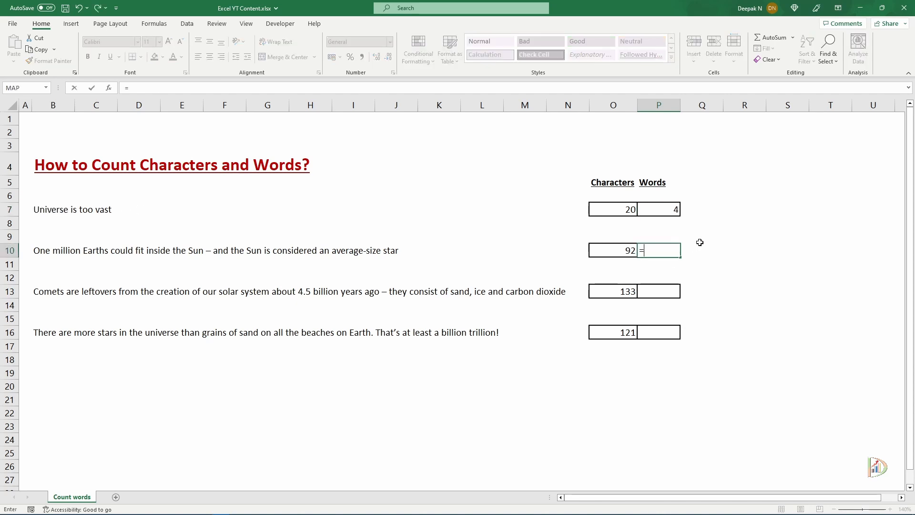
text(len)
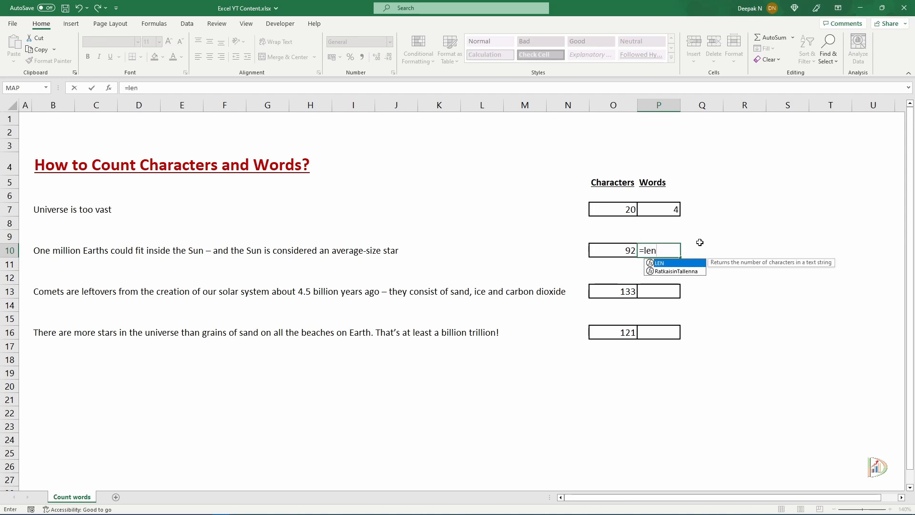
text(()
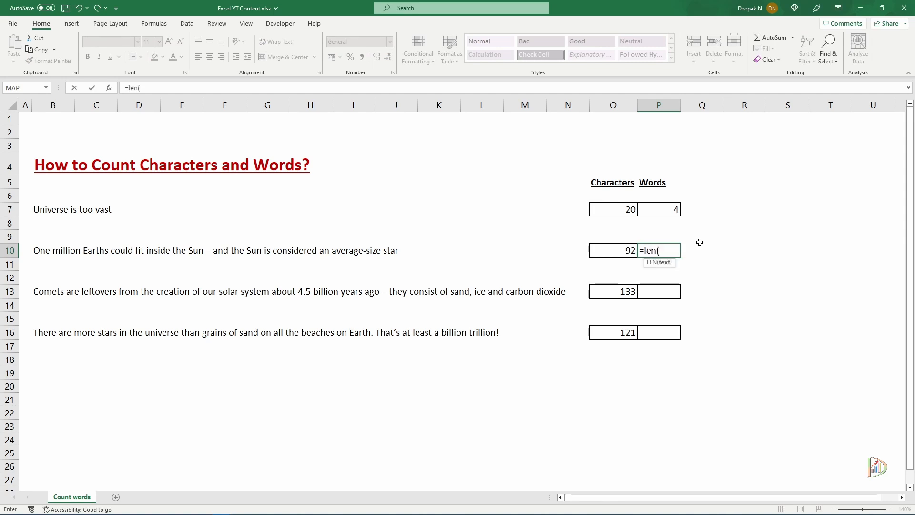
click(47, 252)
text())
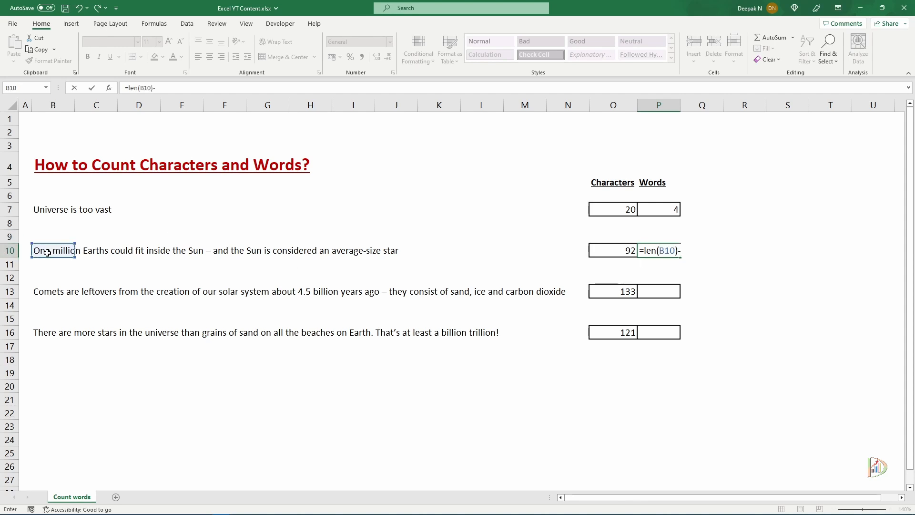
text(-sub)
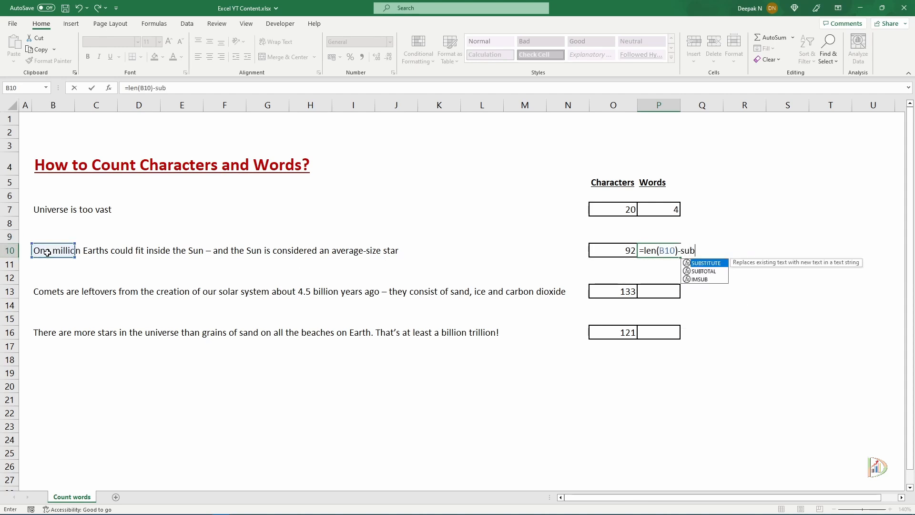
key(Tab)
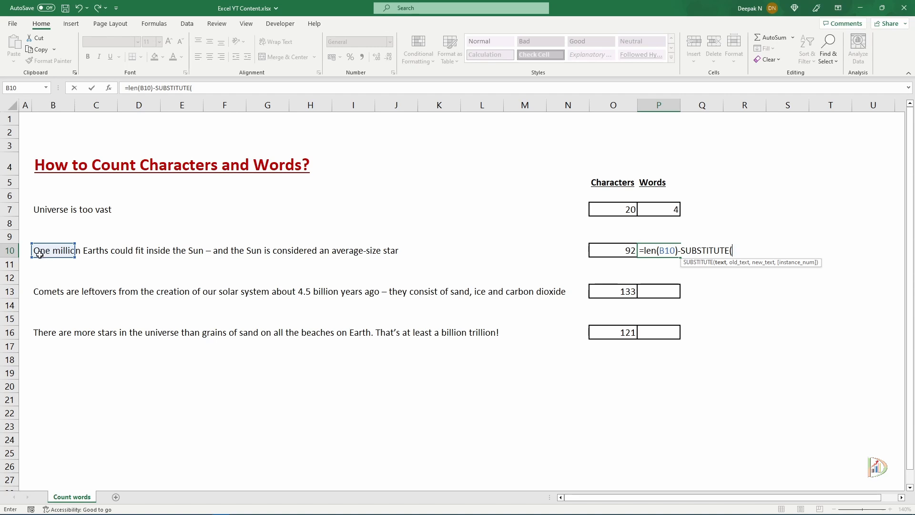
click(47, 252)
text(,)
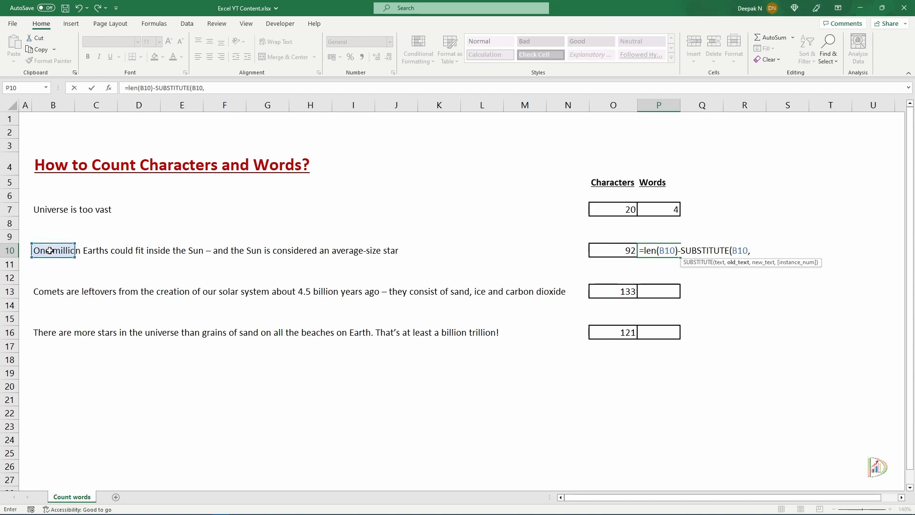
text(" ","",)
key(BackSpace)
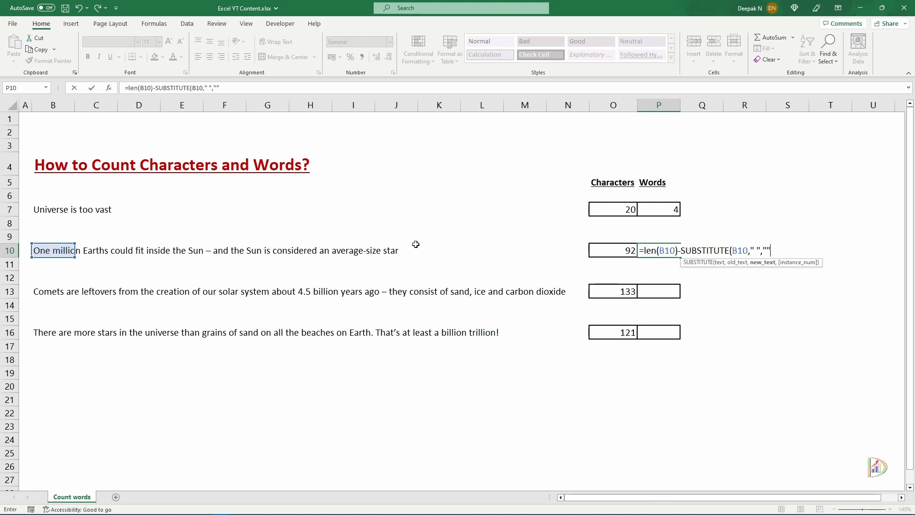
text())
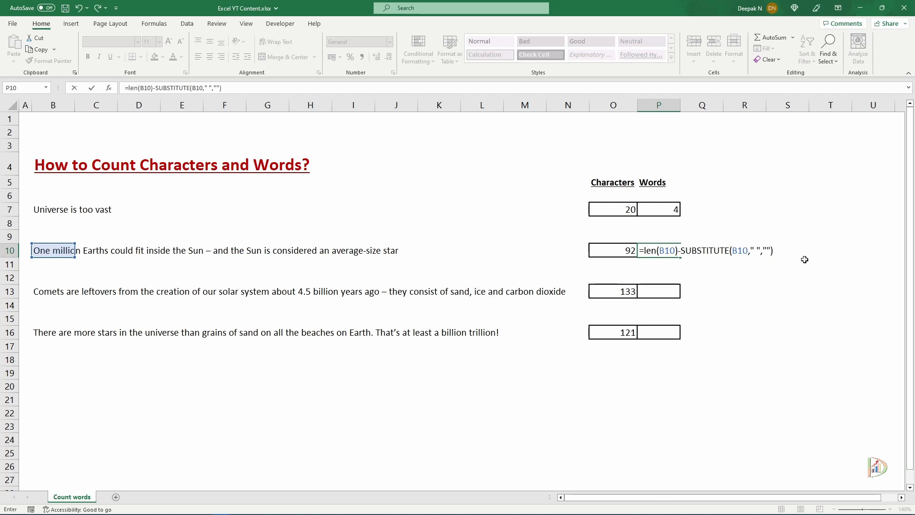
Wrap the SUBSTITUTE part of P10's formula in LEN and add 1, giving =LEN(B10)-LEN(SUBSTITUTE(B10," ",""))+1.
click(157, 87)
text(len()
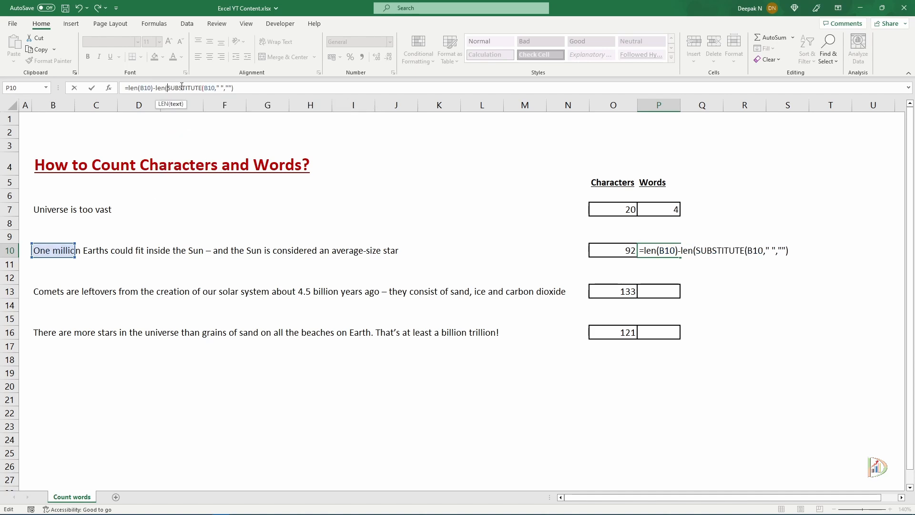
text()+1)
key(Return)
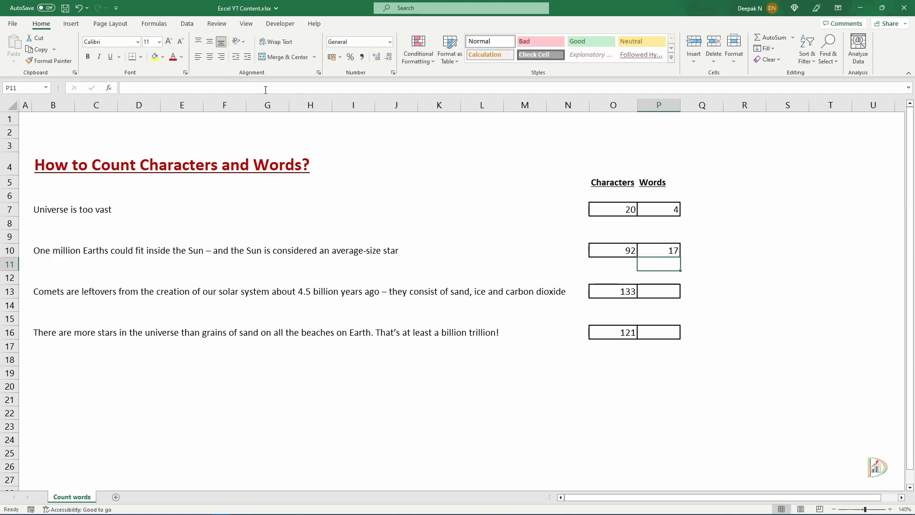
Compare the character and word counts of the first two sentences in O7, P7 and P10 with their source text in column B.
click(666, 247)
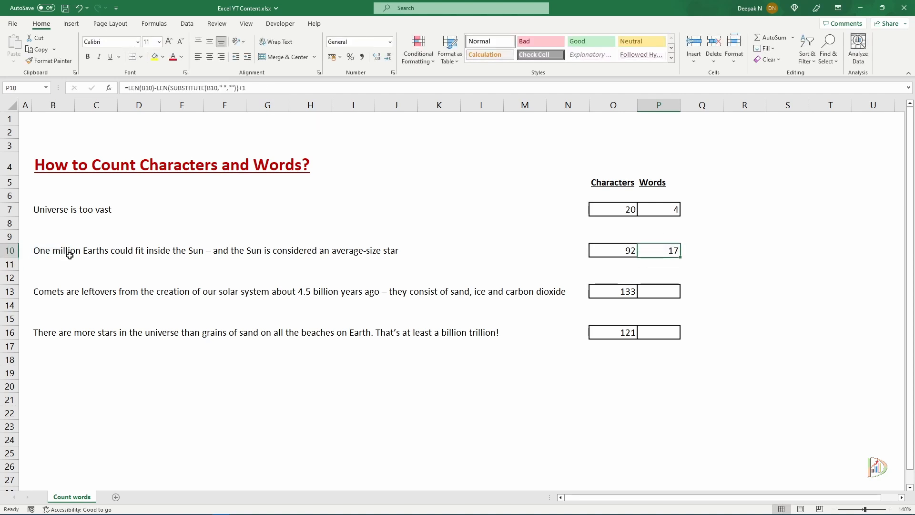
click(41, 252)
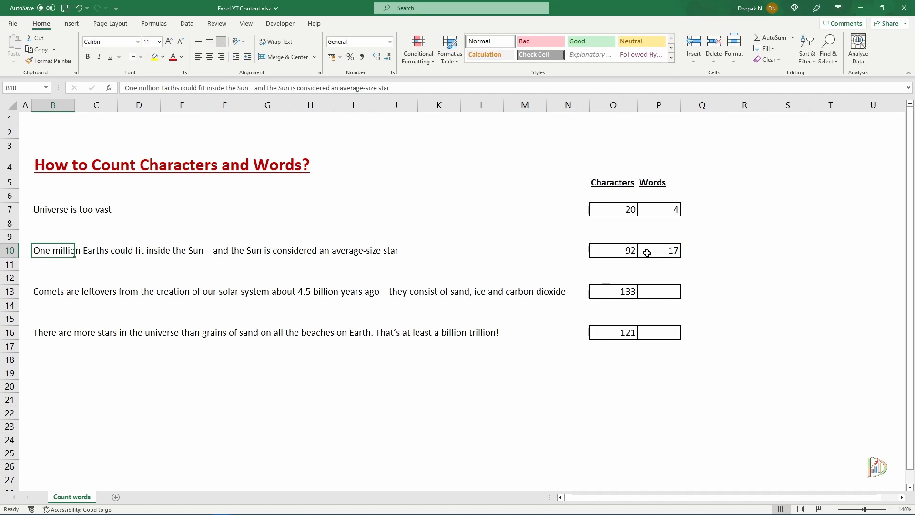
click(630, 267)
click(657, 213)
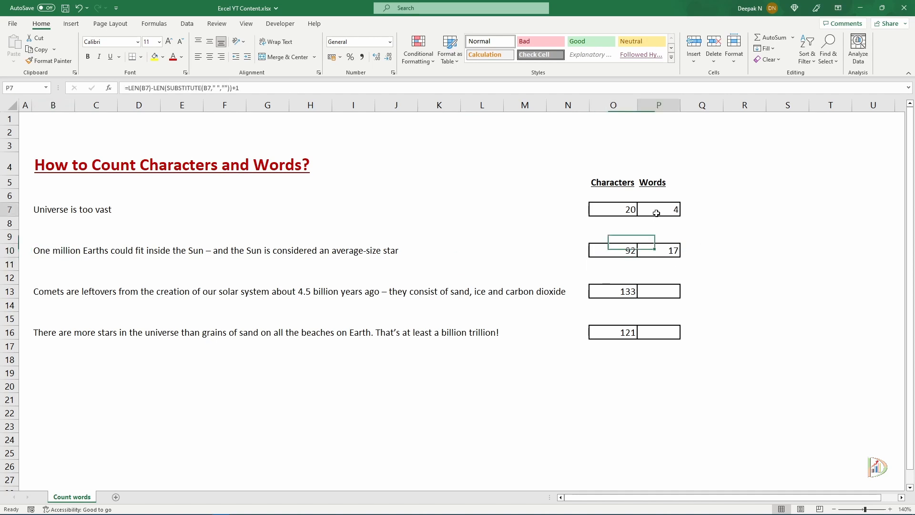
click(657, 249)
click(633, 233)
click(618, 106)
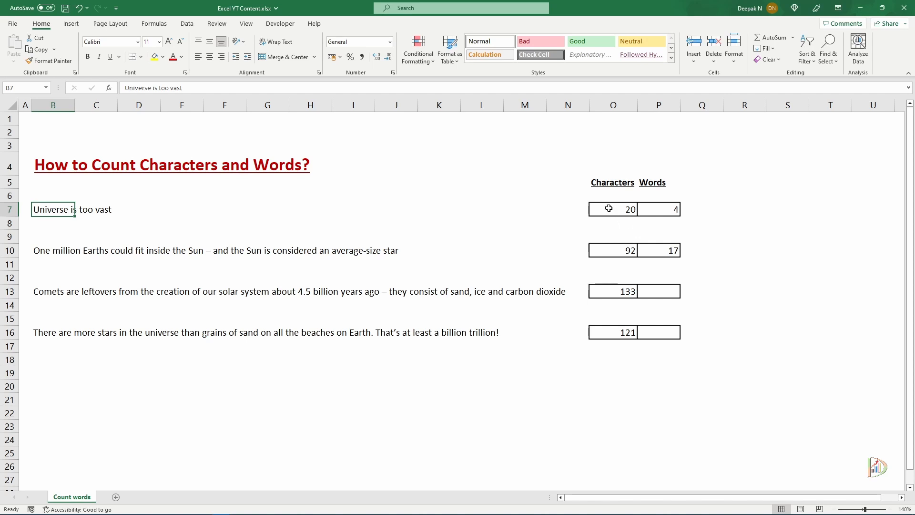
click(609, 208)
click(663, 210)
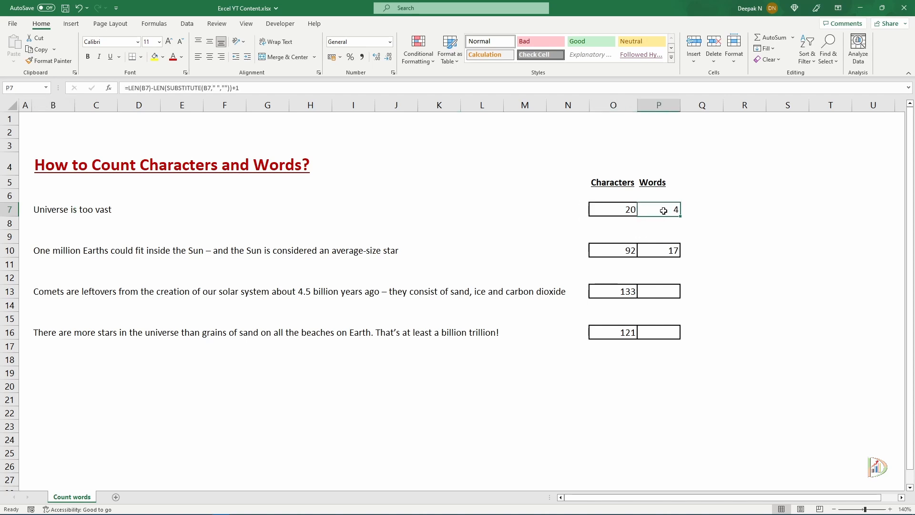